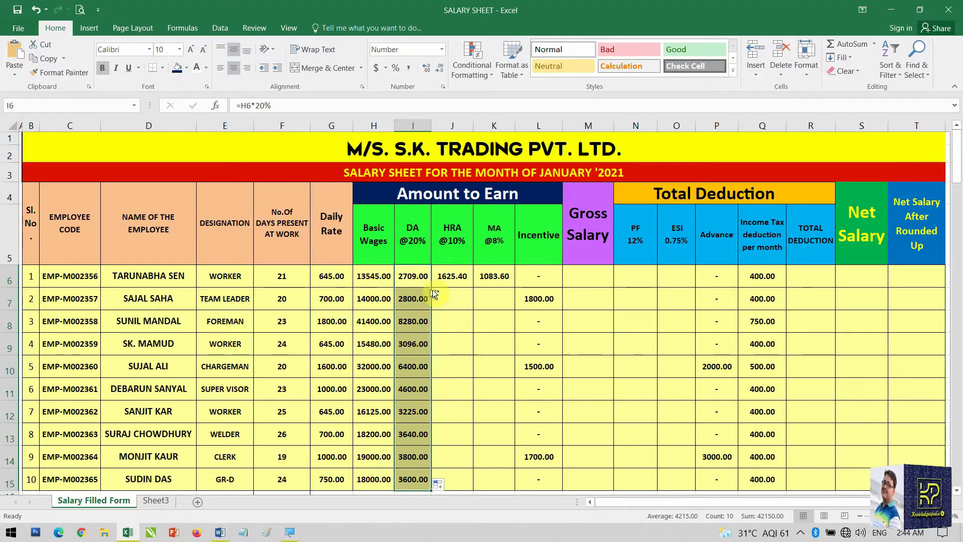
Copy the HRA formula in J6 and the MA formula in K6 down through row 15
left_click(453, 271)
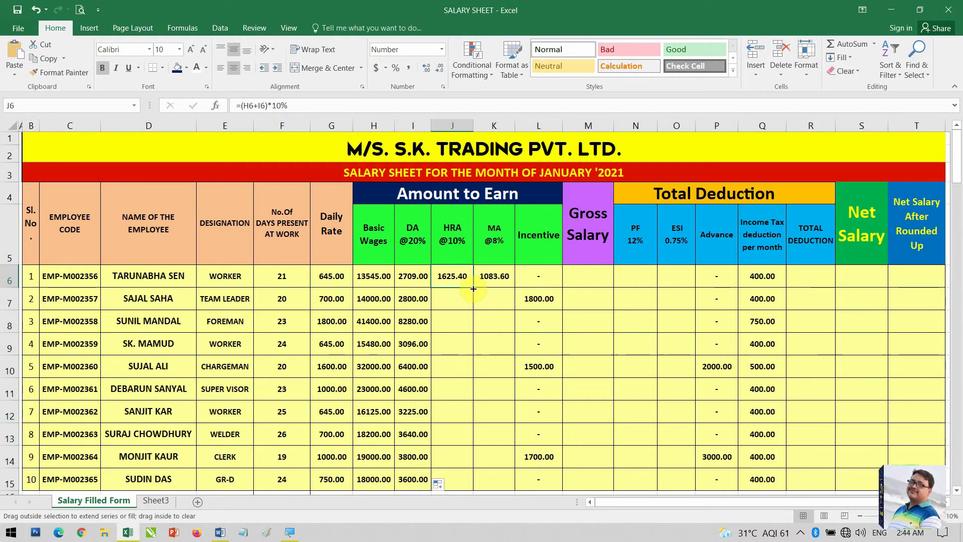
double_click(474, 289)
left_click(503, 280)
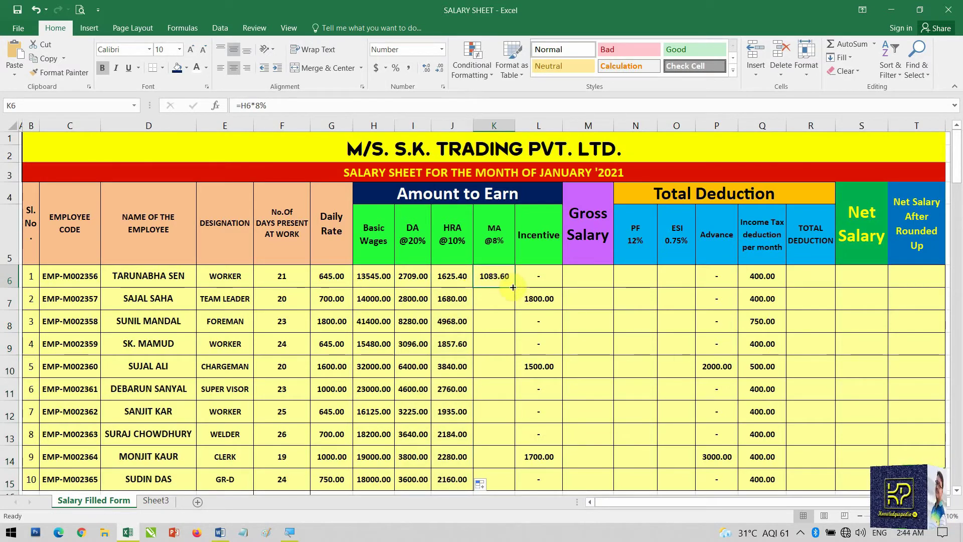
double_click(513, 288)
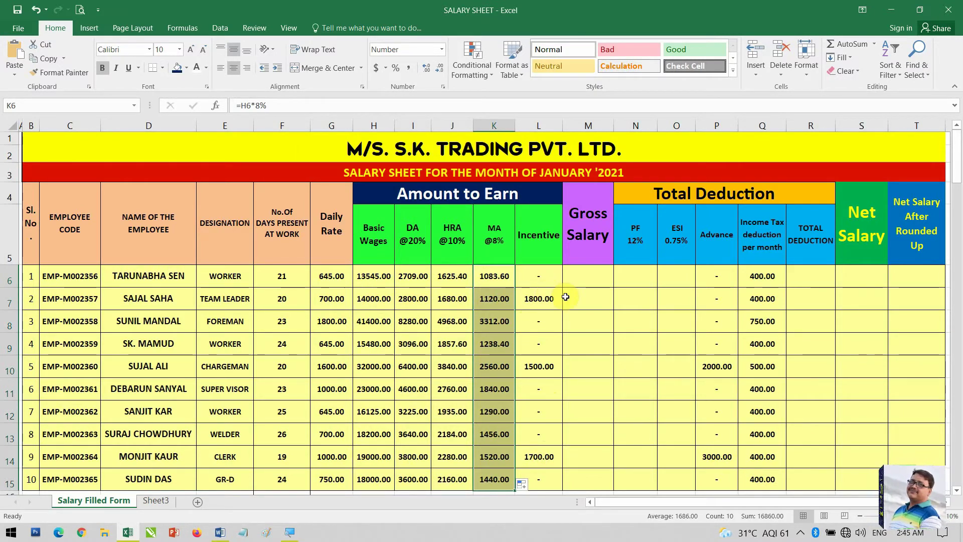
Sum the earnings H6:L6 into the Gross Salary cell M6 and copy the formula down through row 15
left_click(591, 281)
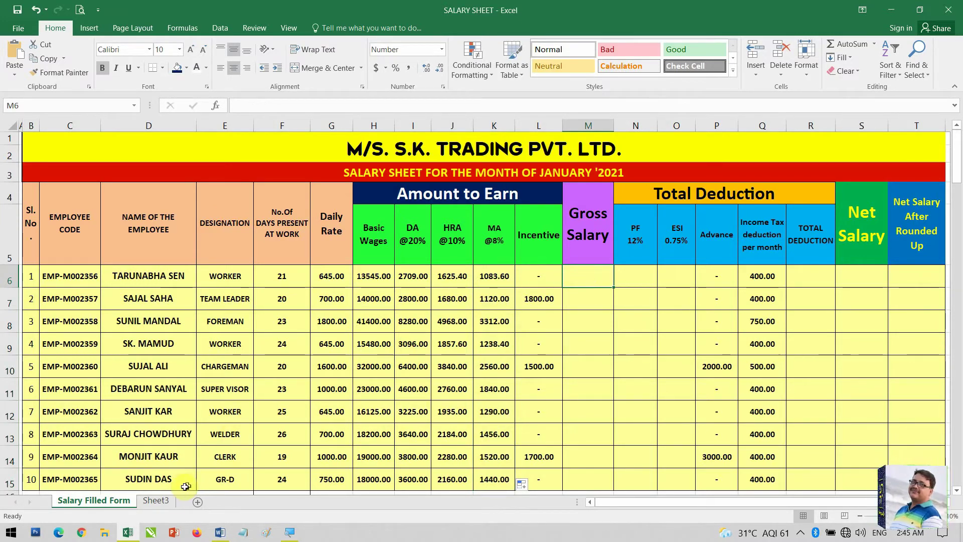
left_click(161, 499)
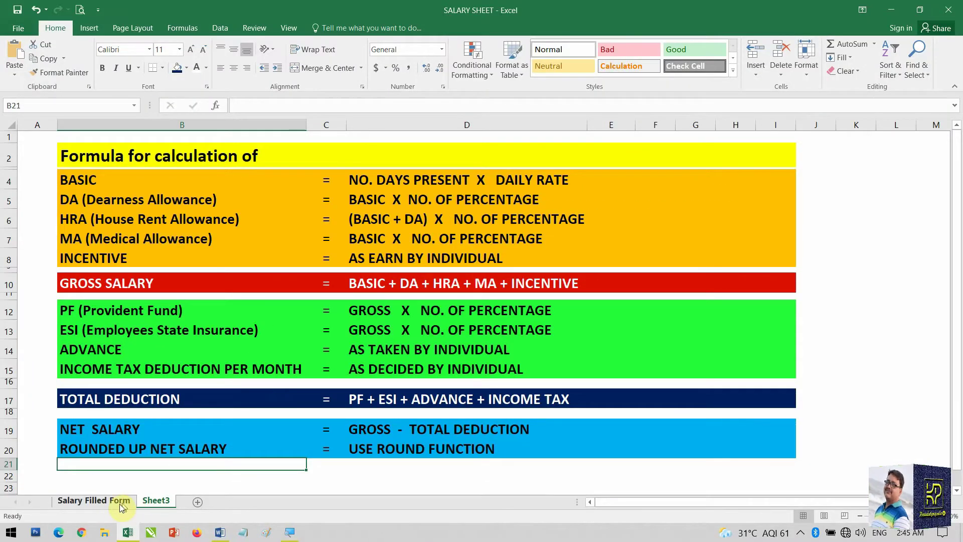
left_click(113, 504)
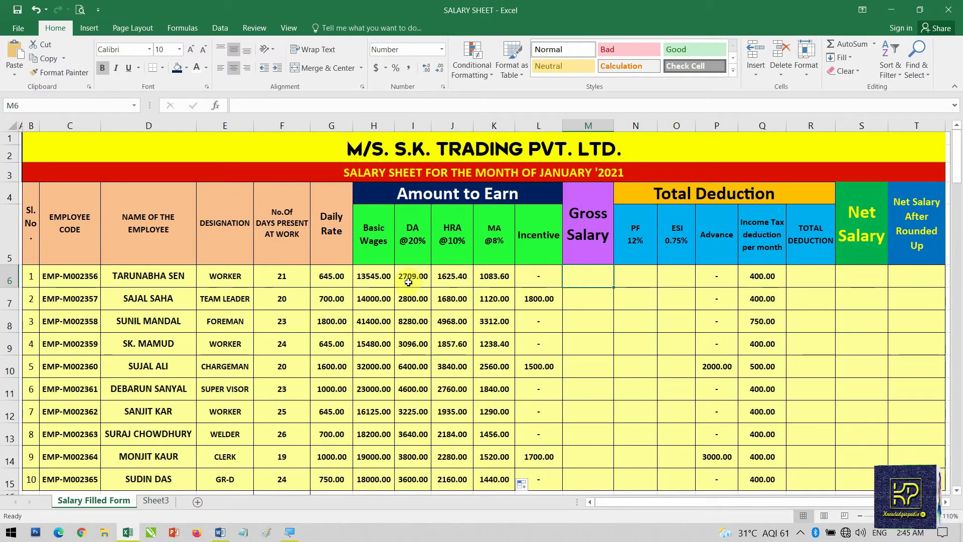
left_click(361, 275)
left_click_drag(361, 275, 587, 281)
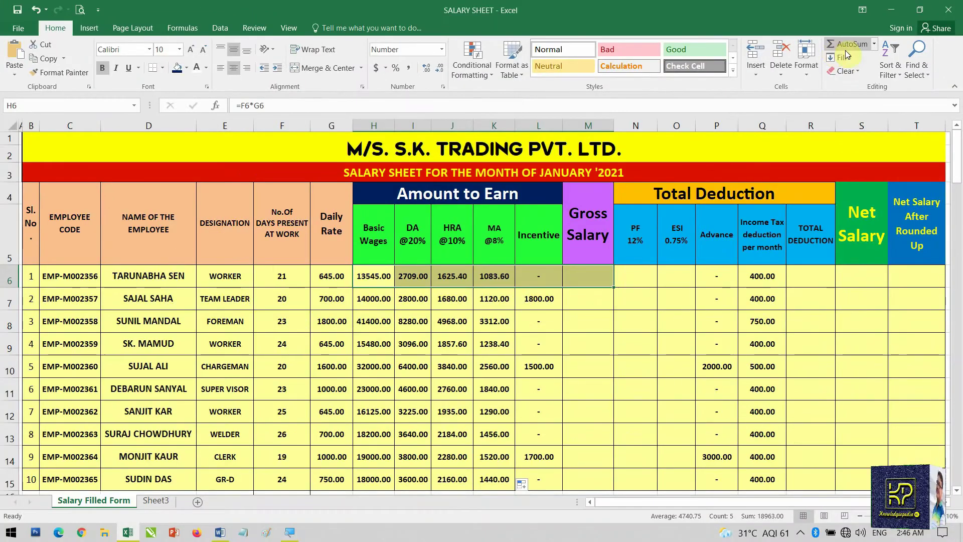
left_click(845, 44)
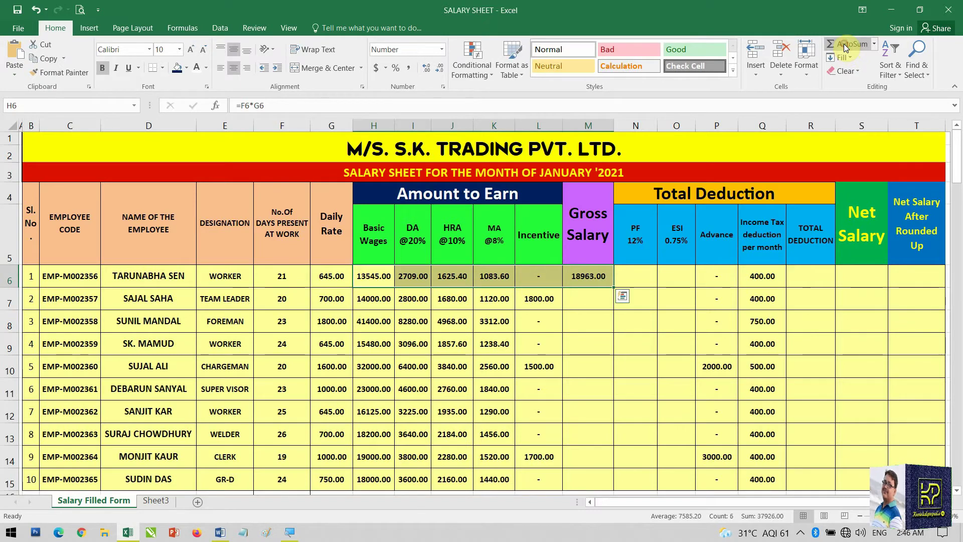
left_click(591, 278)
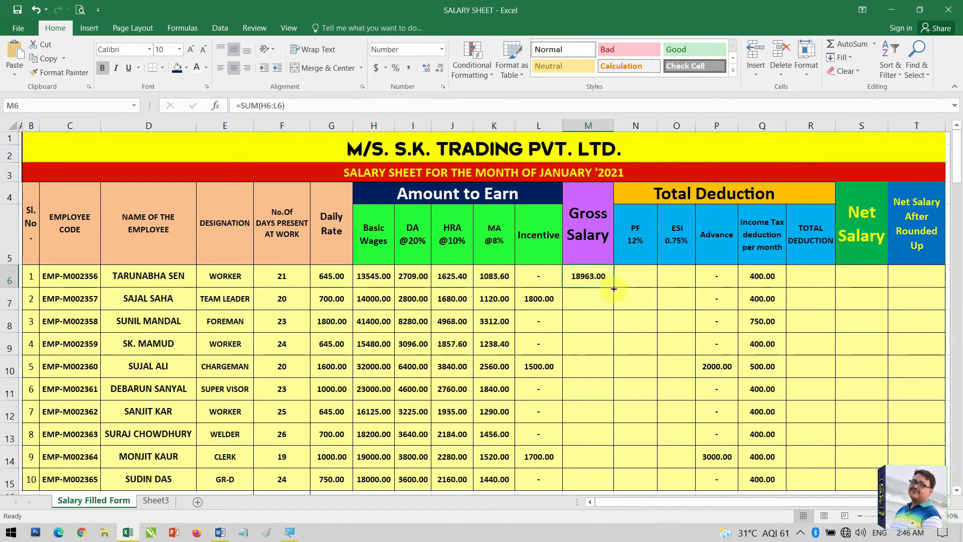
double_click(613, 288)
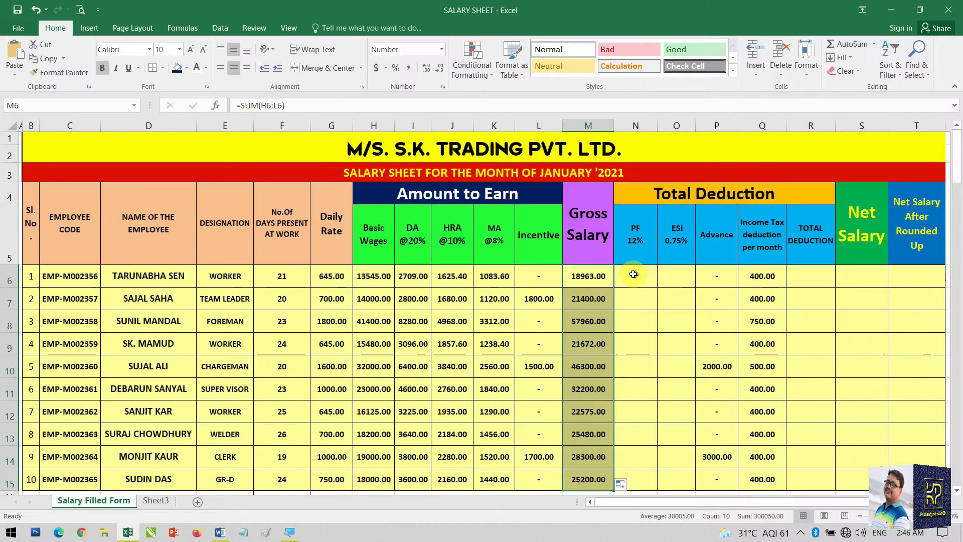
Consult the PF, ESI and total deduction formulas on Sheet3
left_click(156, 500)
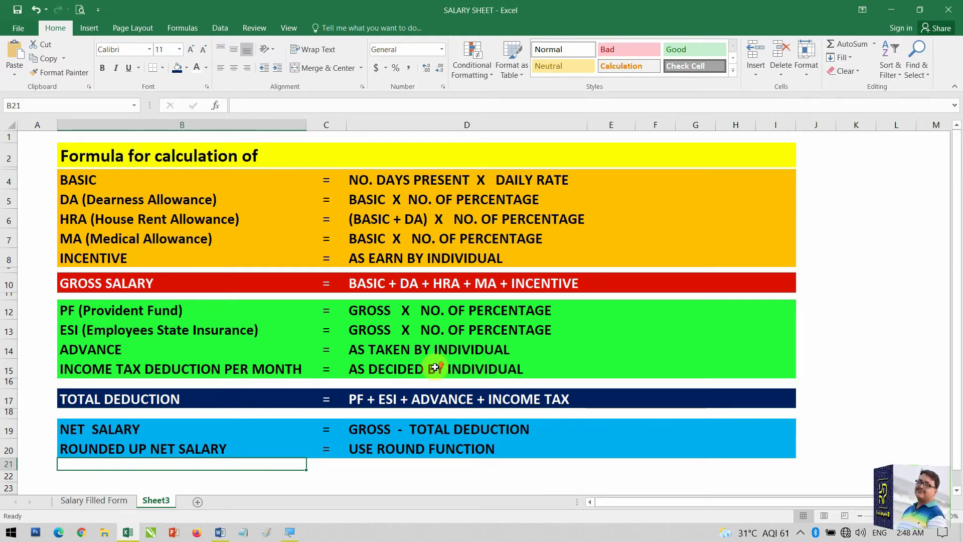
key("alt")
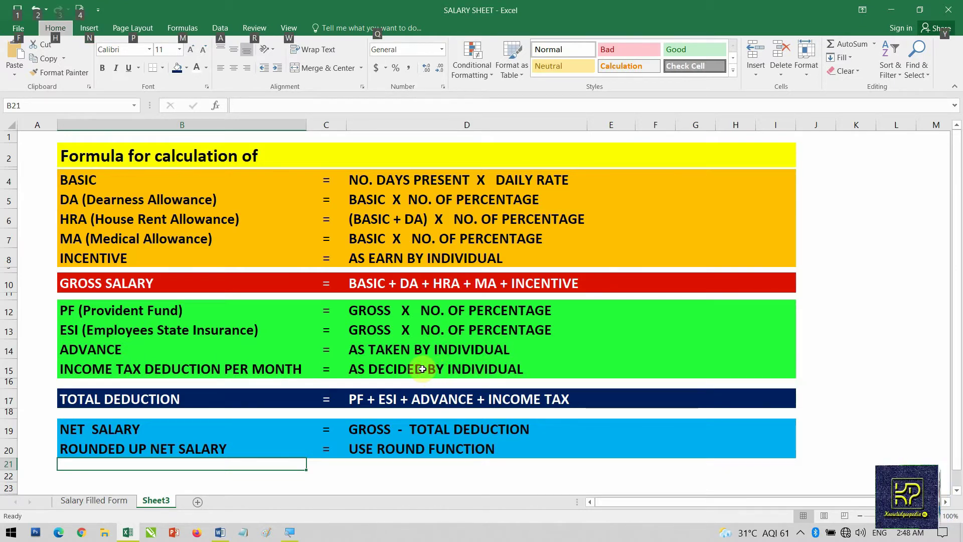
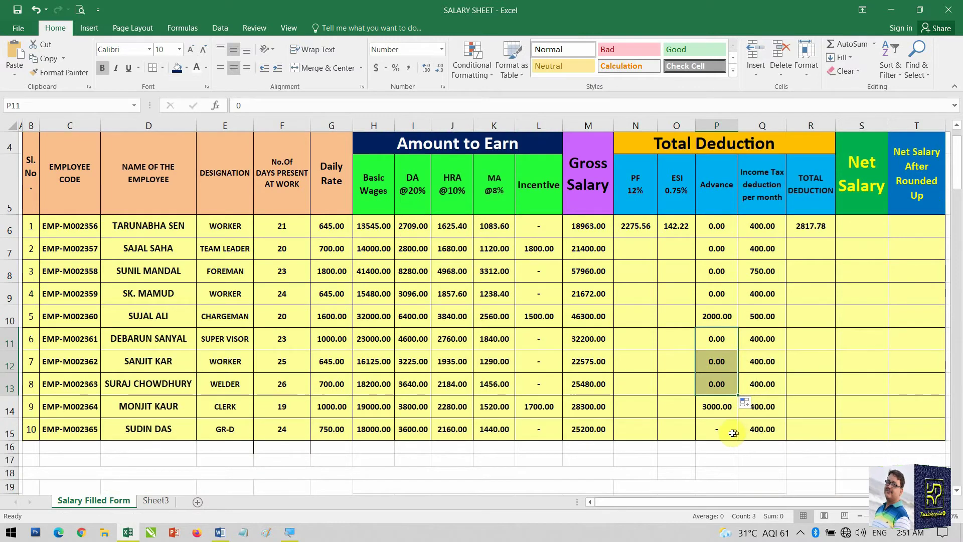
Enter 0 as the tenth employee's advance in P15
left_click(730, 430)
type("0")
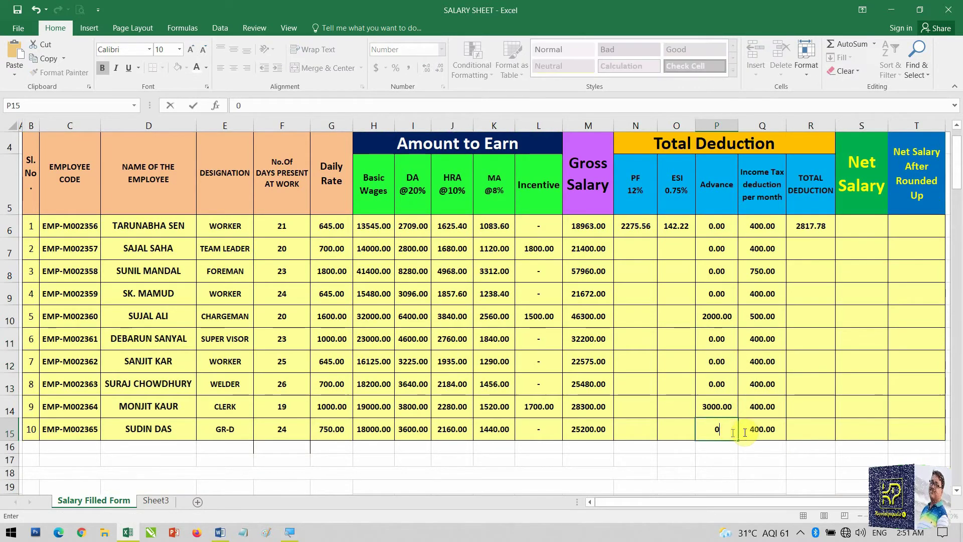
left_click(845, 436)
Copy the row 6 formulas for PF, ESI and Total Deduction down through row 15
left_click(811, 234)
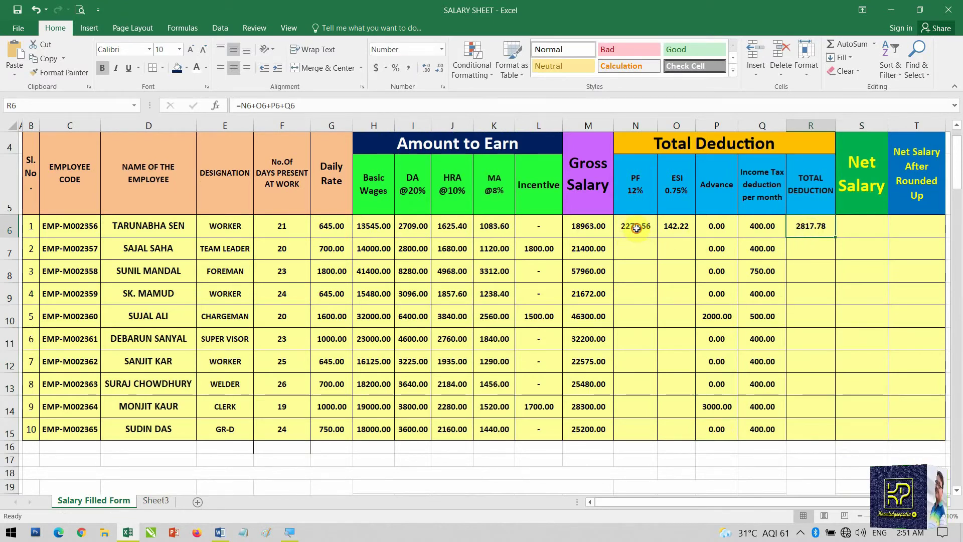
left_click(636, 229)
double_click(658, 237)
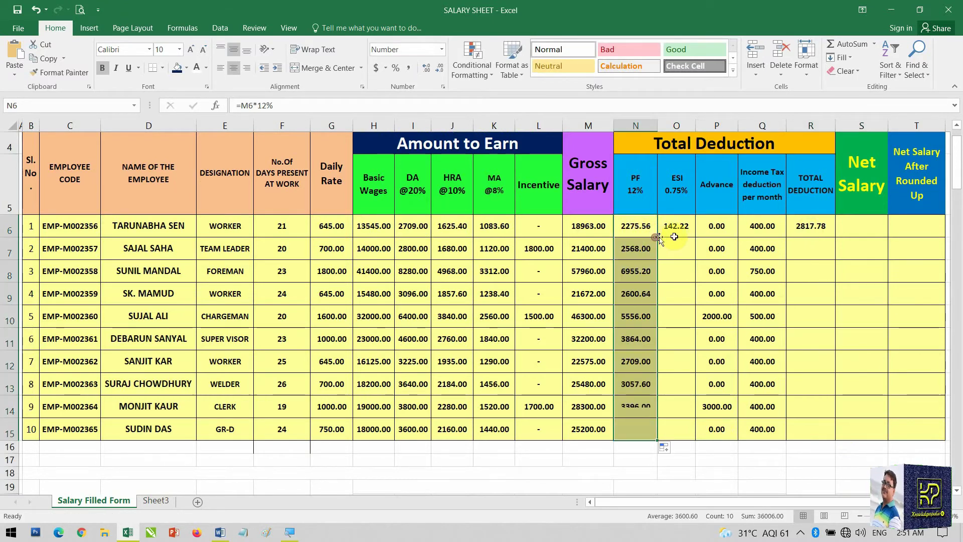
left_click(675, 232)
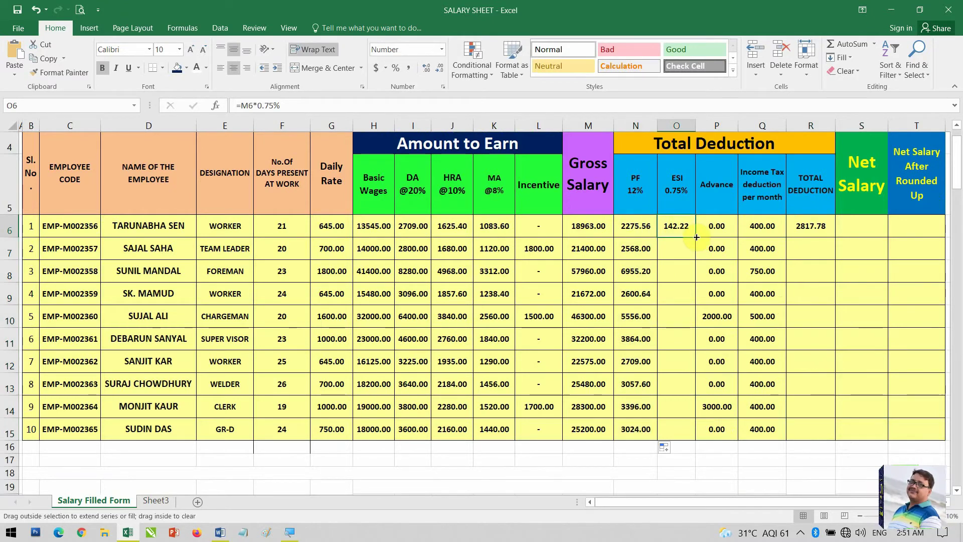
double_click(696, 237)
left_click(823, 233)
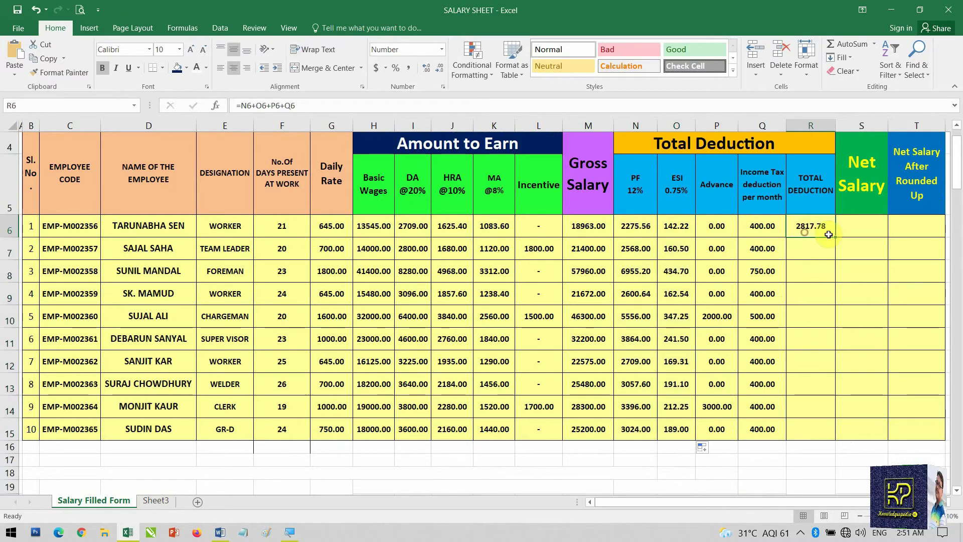
double_click(835, 239)
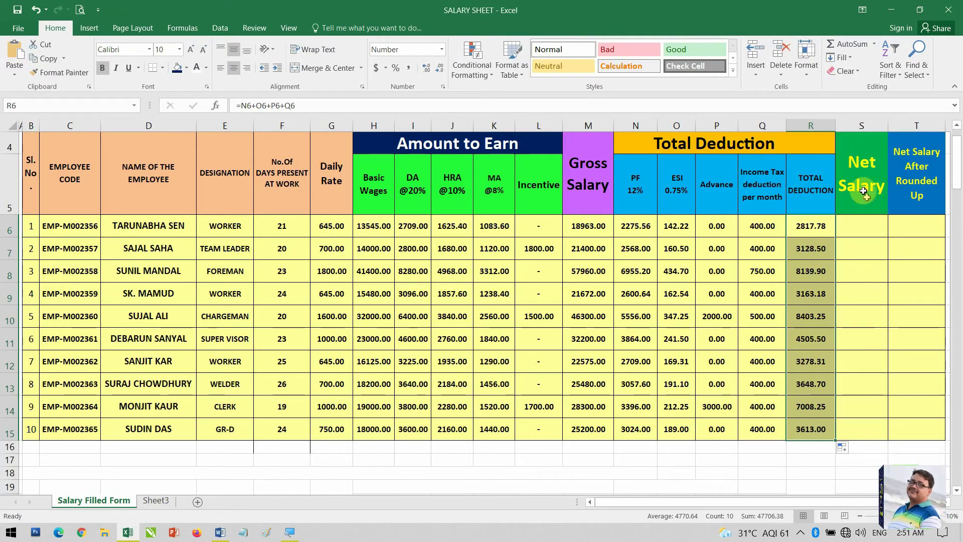
Calculate the Net Salary in S6 as =M6-R6, following the rule on Sheet3, and copy it down through row 15
left_click(157, 501)
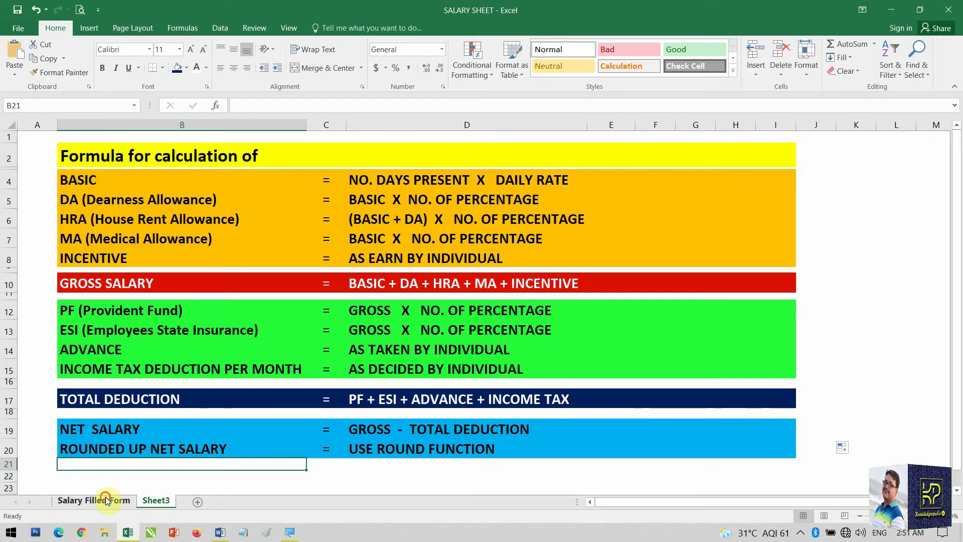
left_click(107, 501)
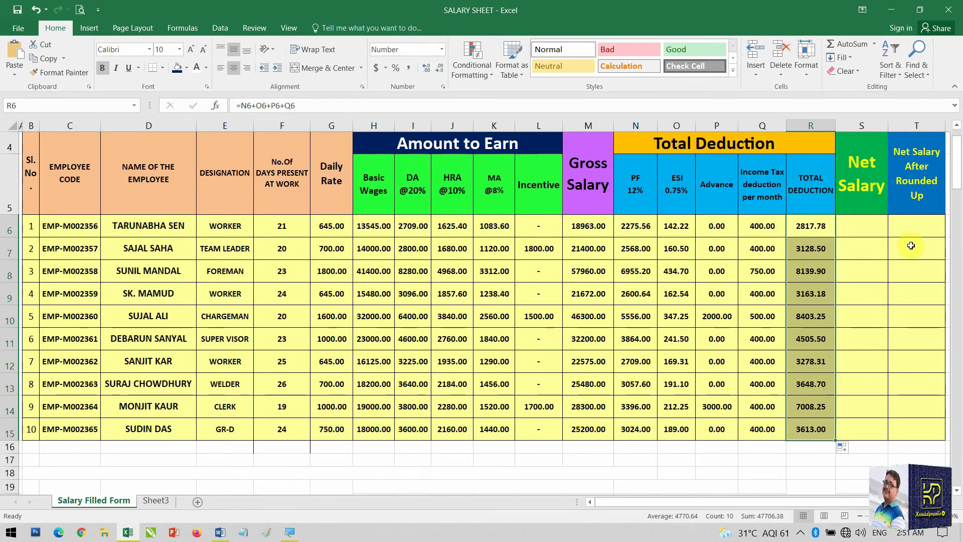
left_click(863, 227)
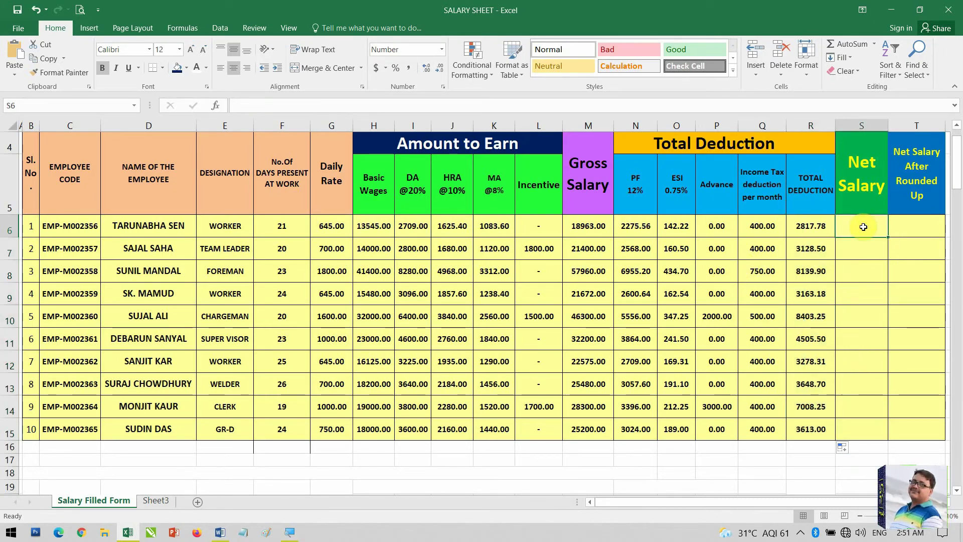
type("=")
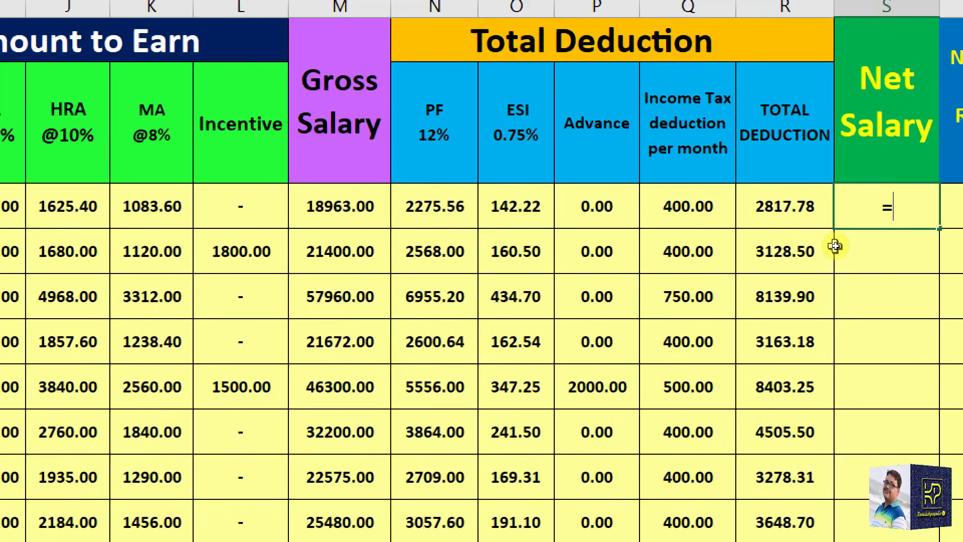
left_click(317, 206)
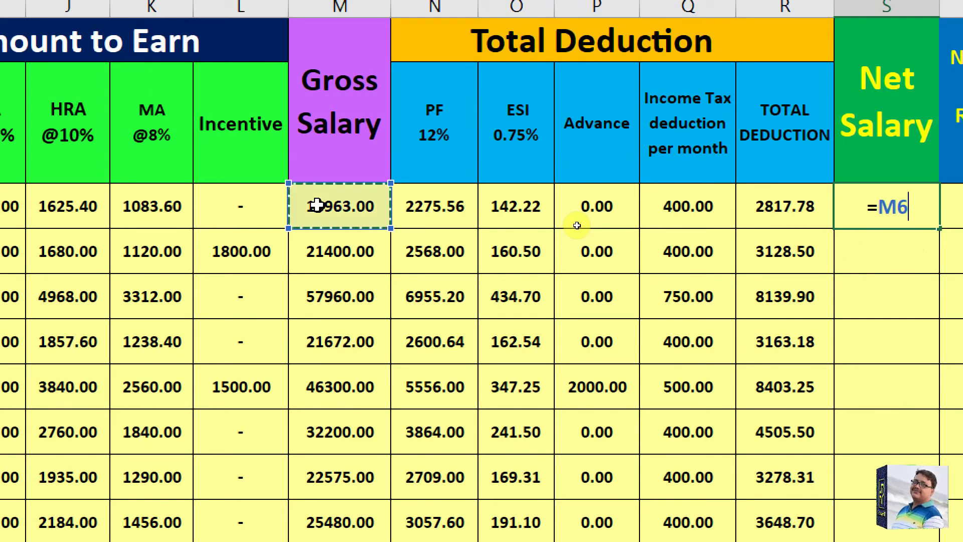
type("-")
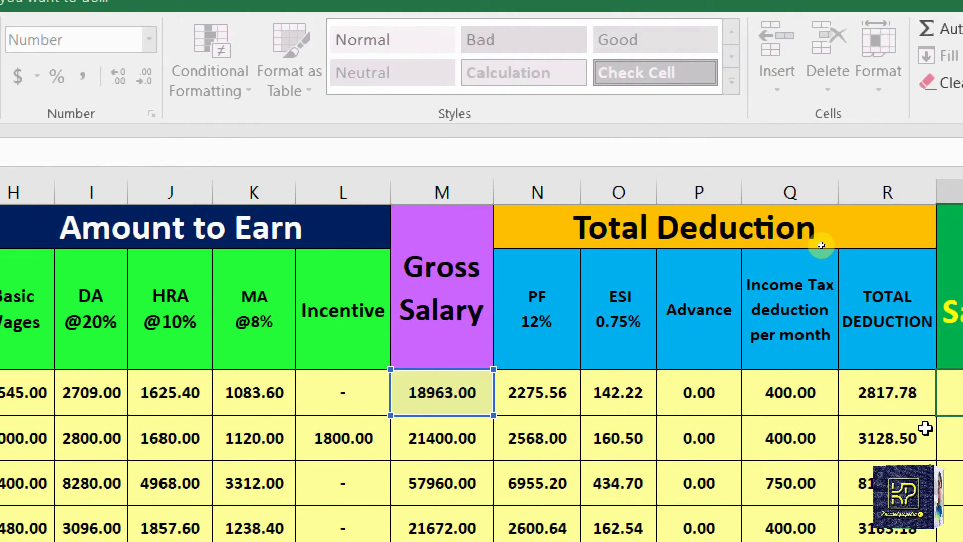
type("-")
left_click(875, 391)
key("Return")
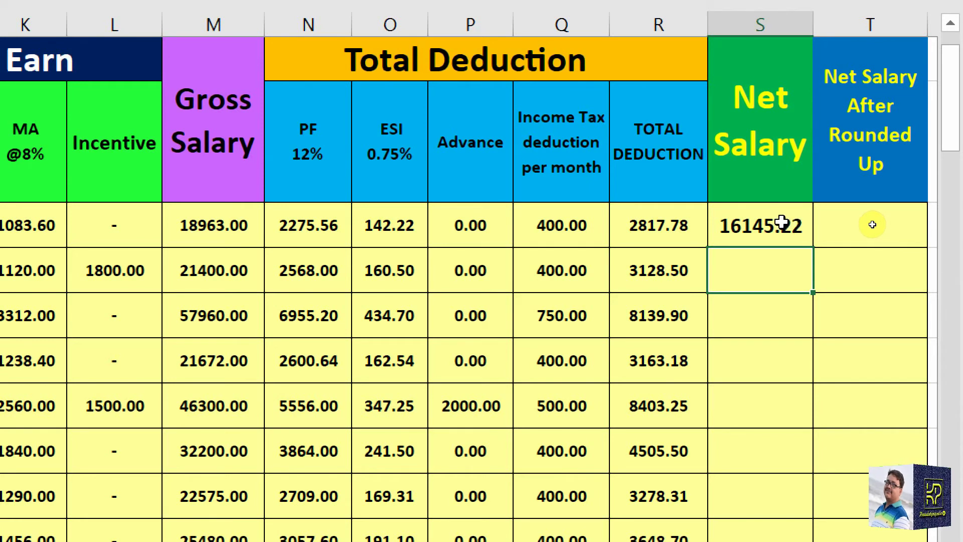
left_click(790, 222)
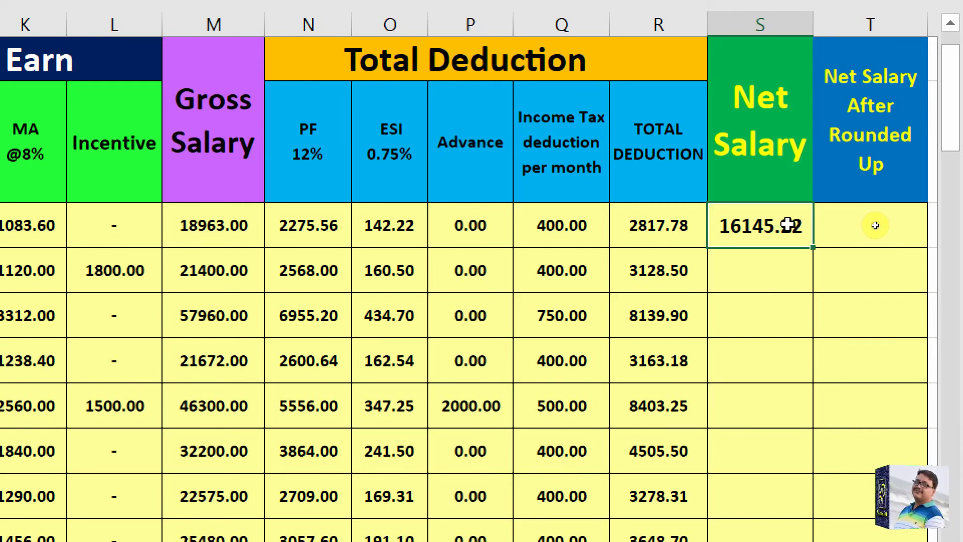
double_click(811, 248)
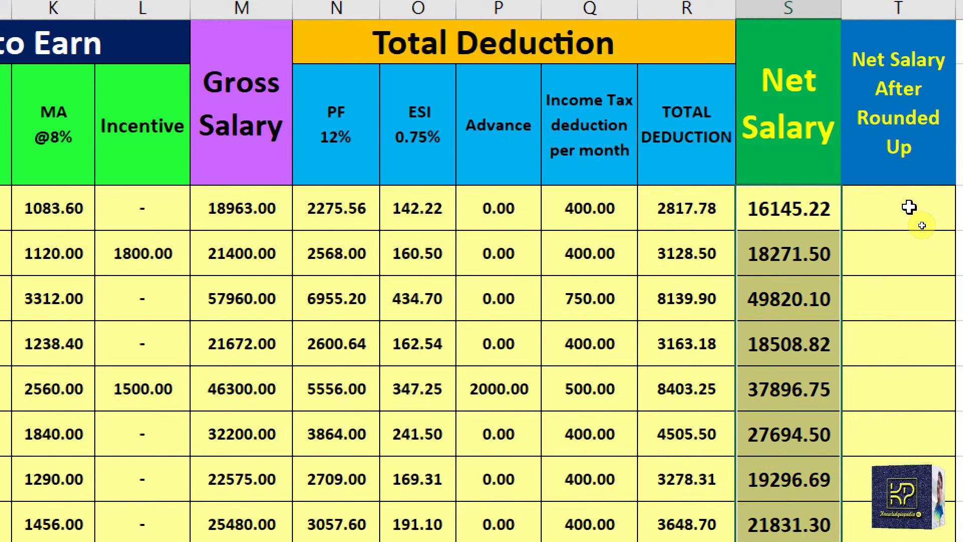
Calculate the rounded net salary in T6 as =ROUND(S6,0) and copy it down through row 15
left_click(910, 207)
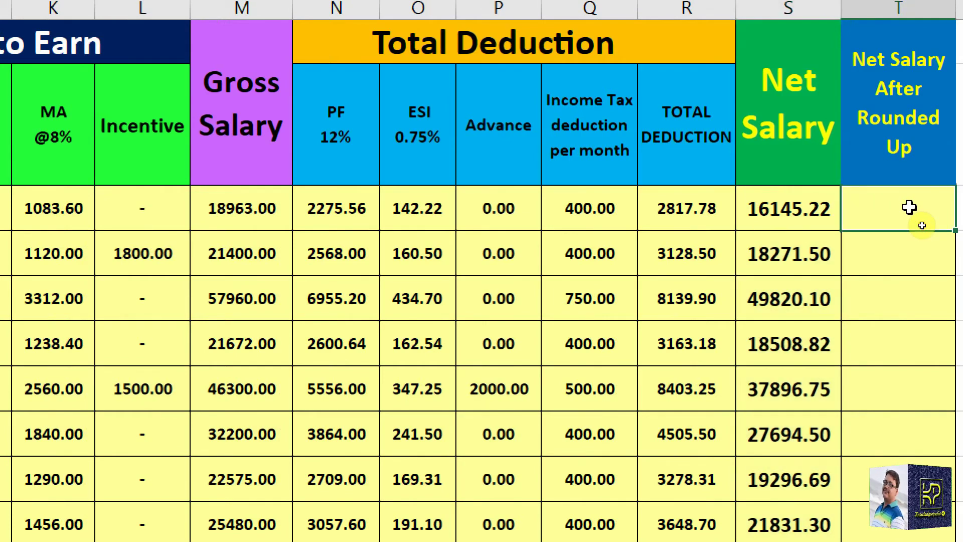
type("=")
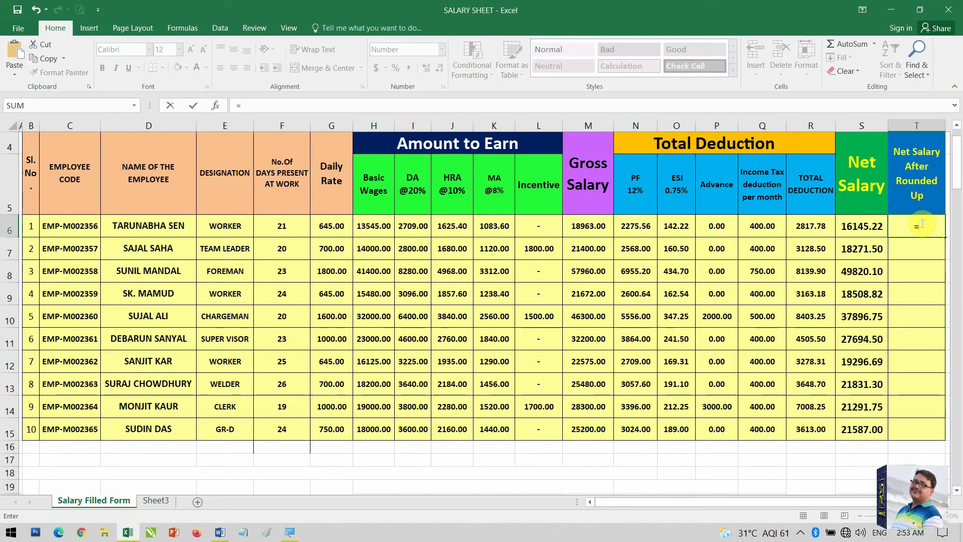
type("o")
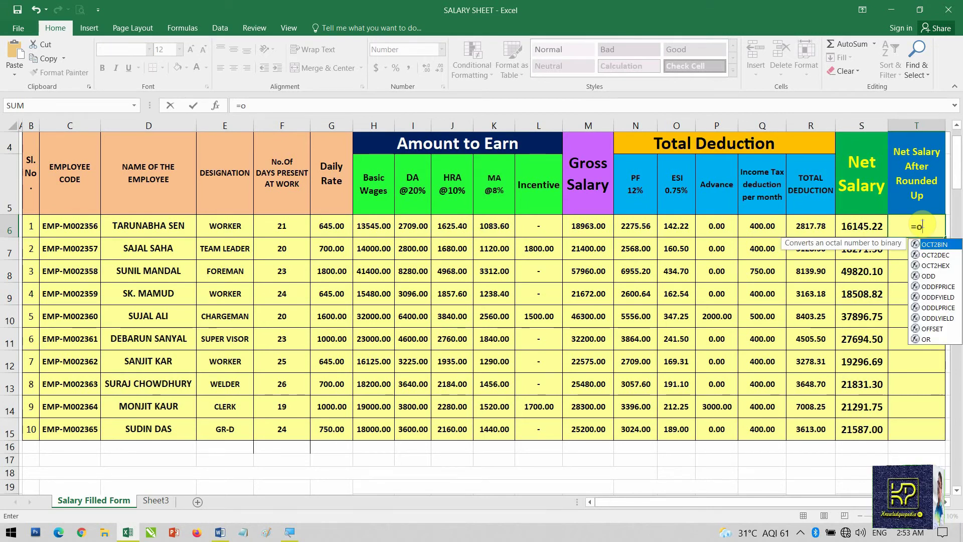
key("BackSpace")
type("ro")
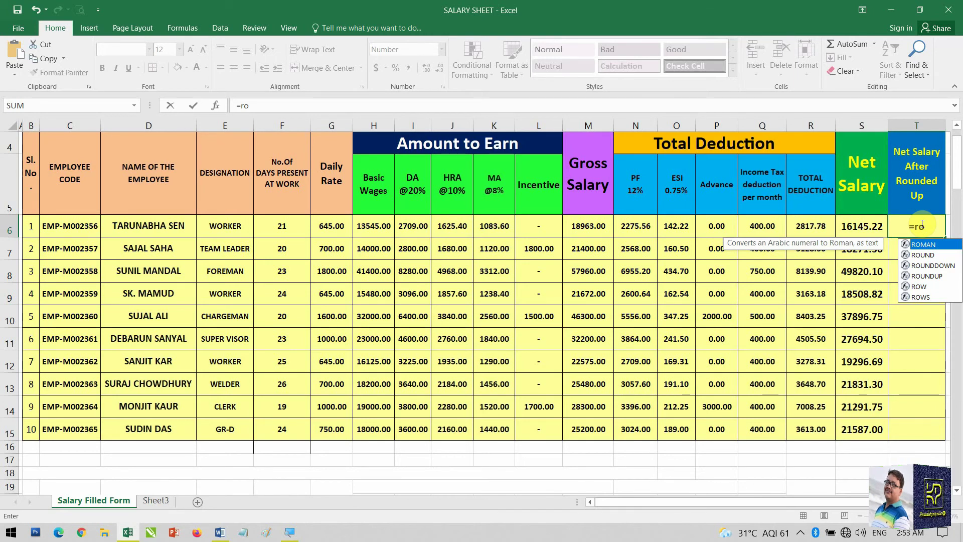
type("und")
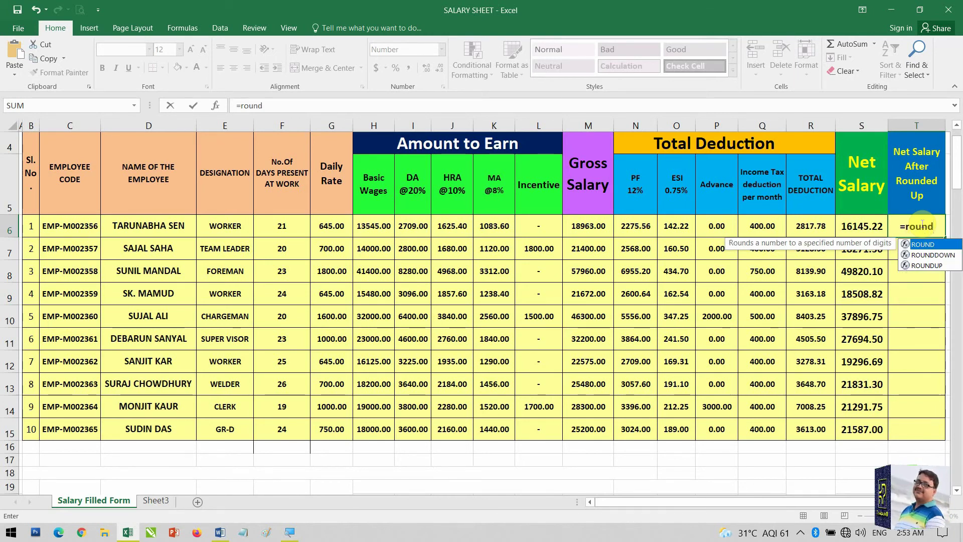
type("(")
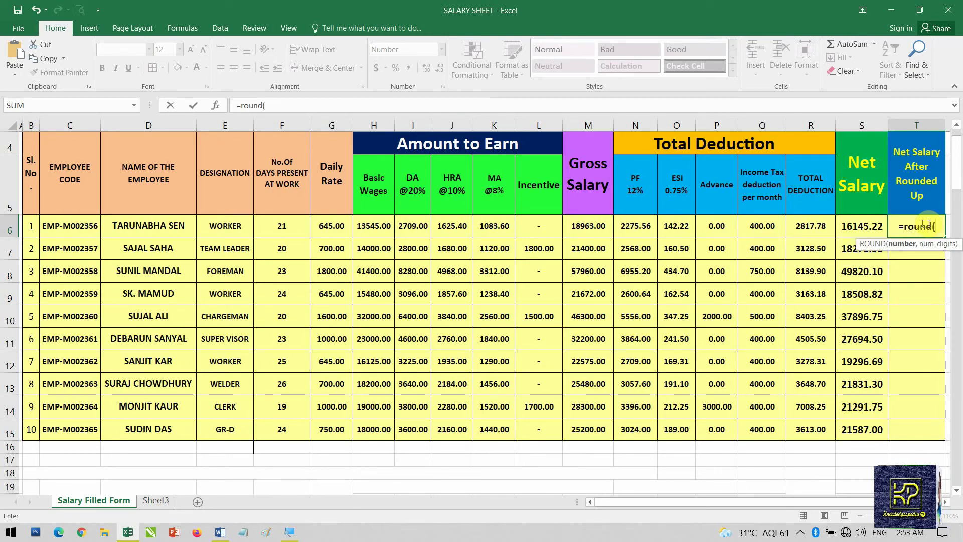
left_click(859, 229)
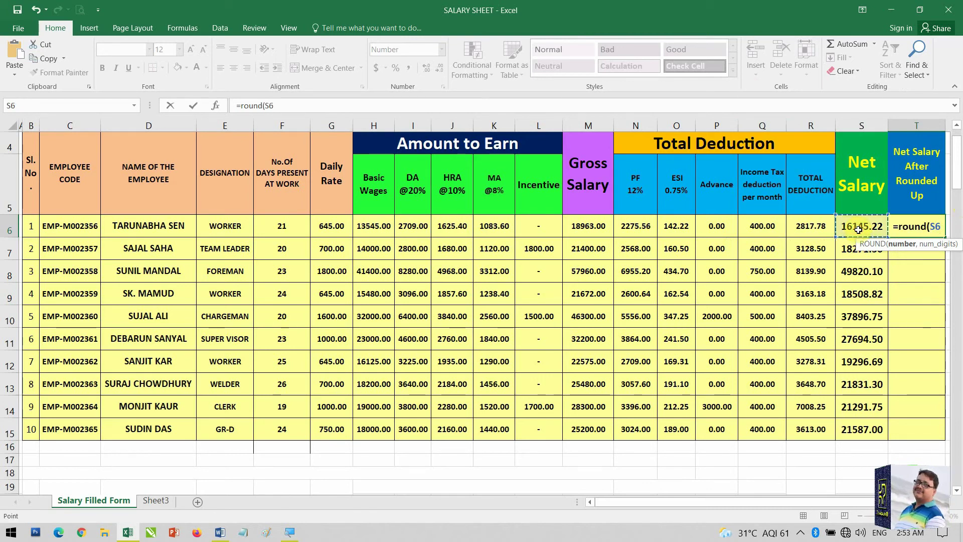
type(",0")
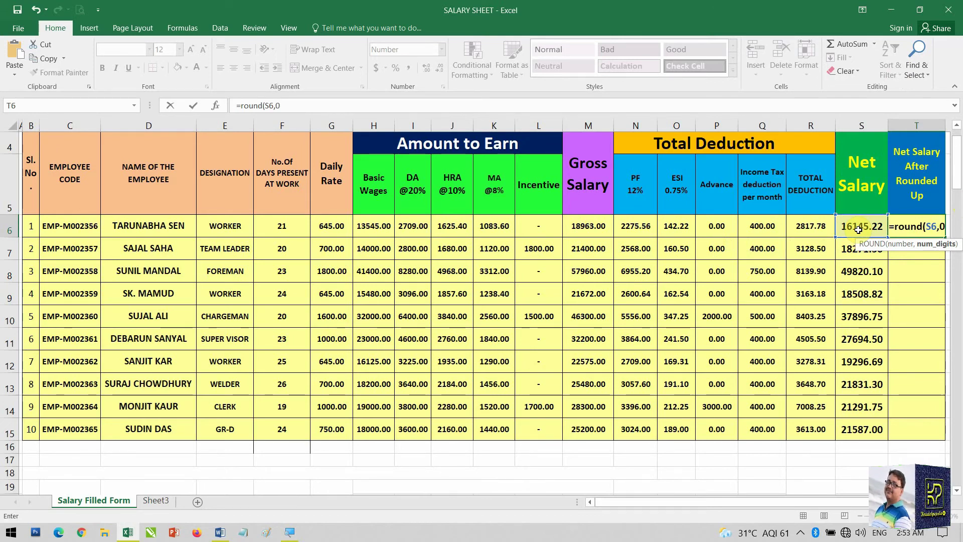
type(")")
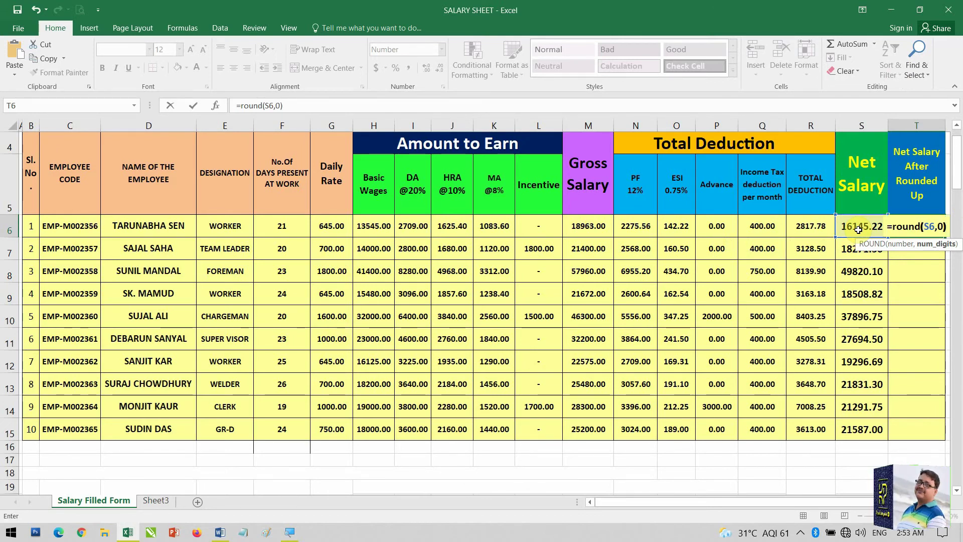
key("Return")
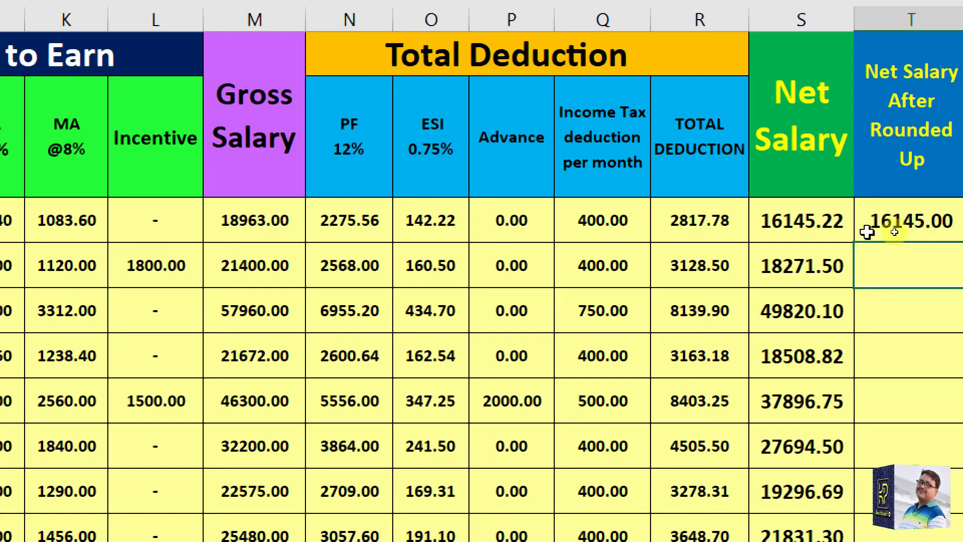
left_click(911, 226)
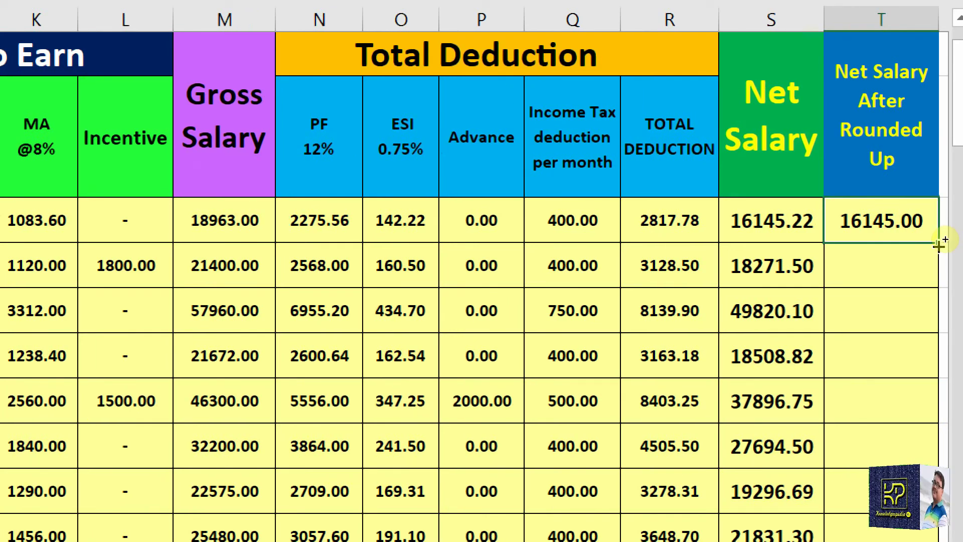
double_click(939, 243)
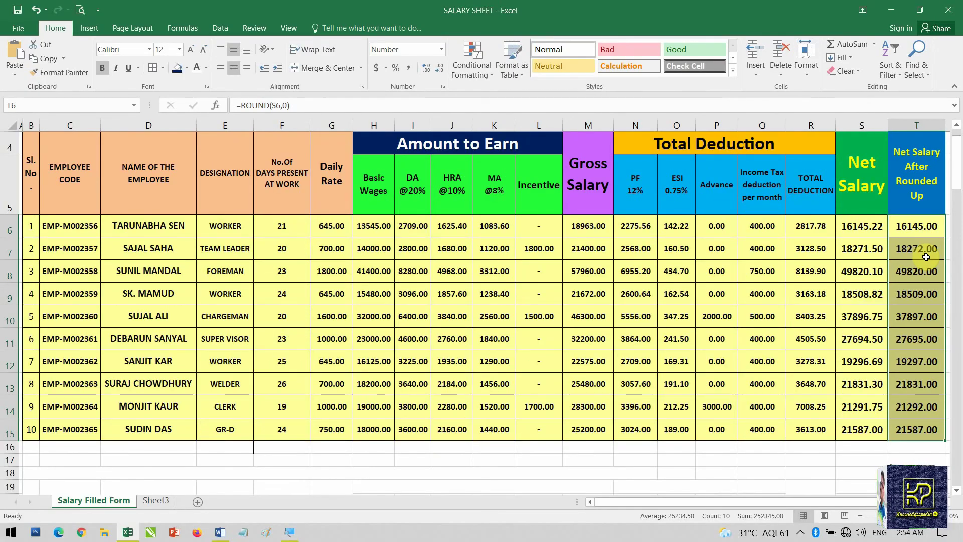
key("alt")
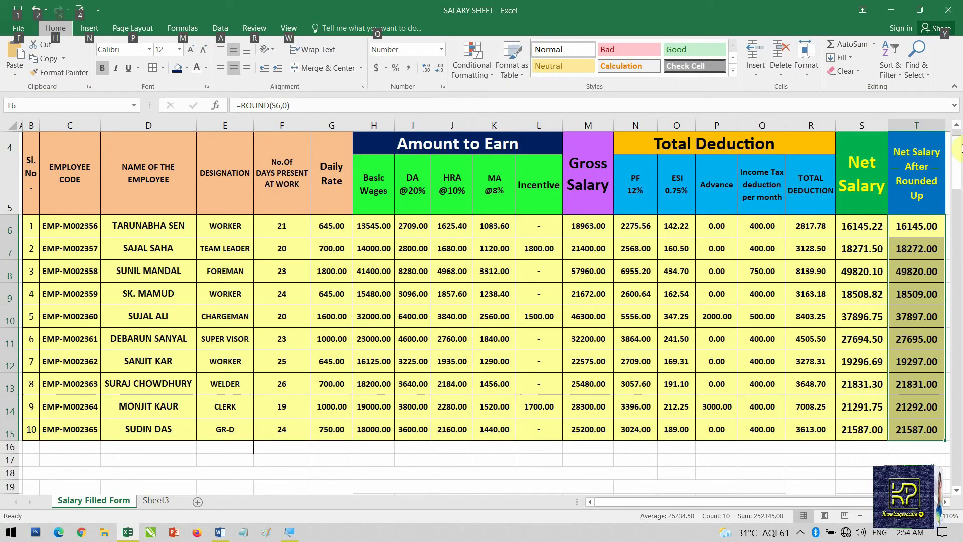
left_click(959, 127)
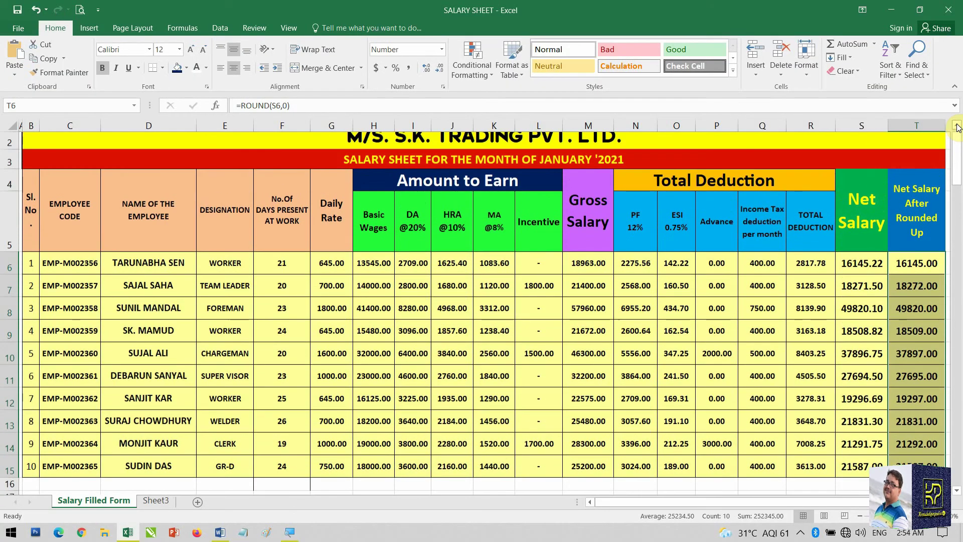
left_click(958, 126)
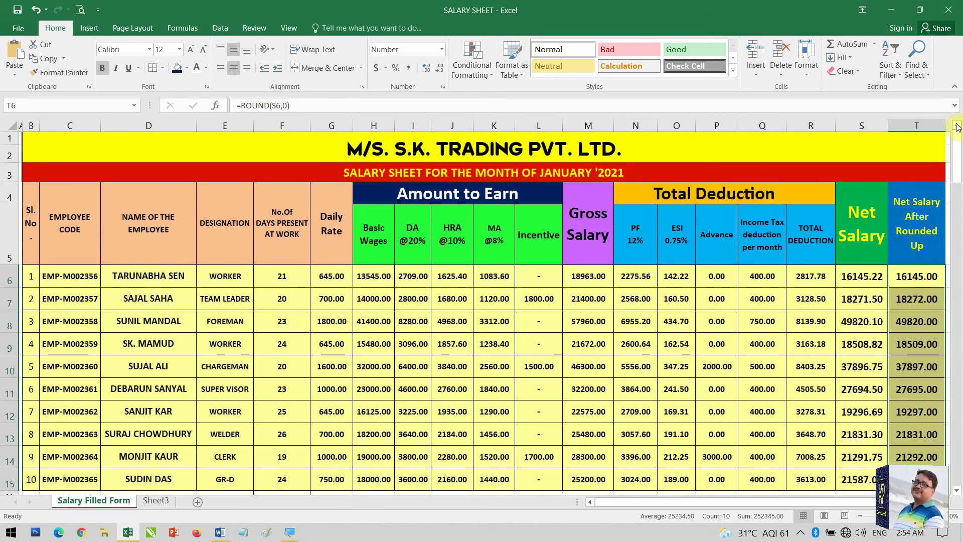